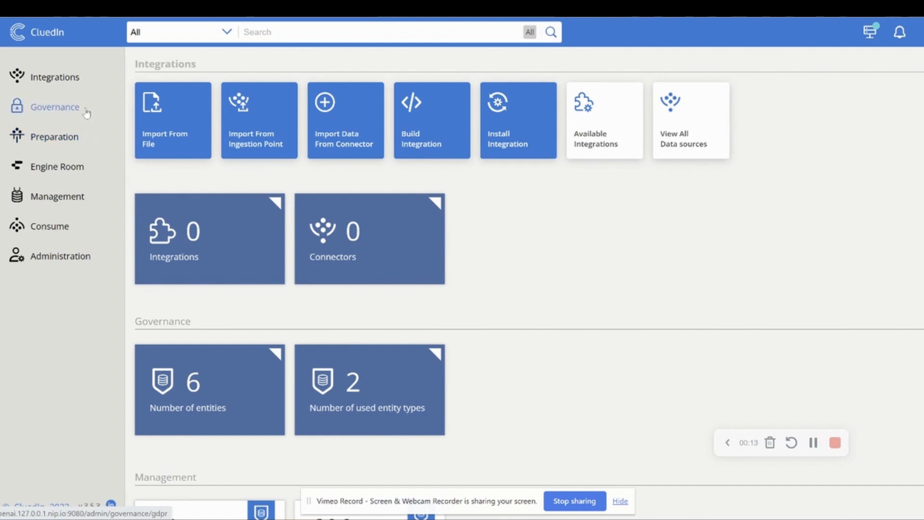
Open the preview of the Companies.csv data set from the Data group in the integration data sources
click(72, 76)
click(563, 179)
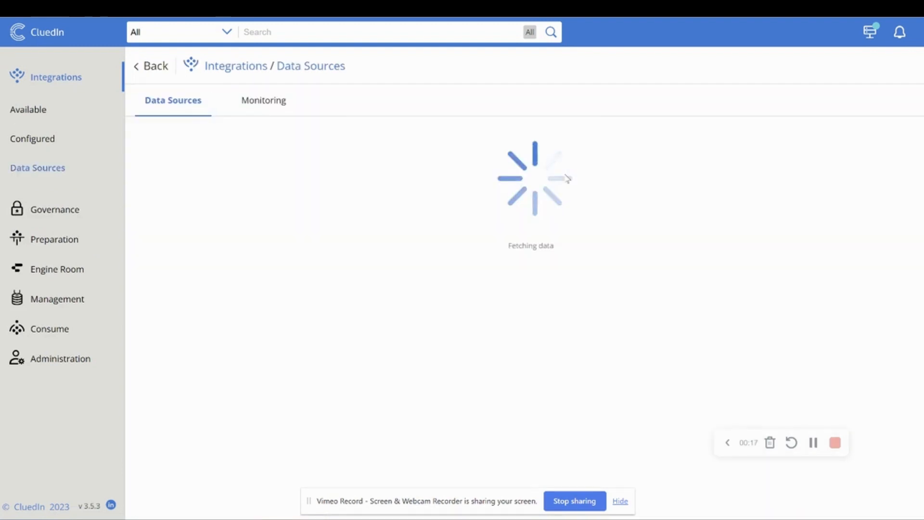
click(185, 212)
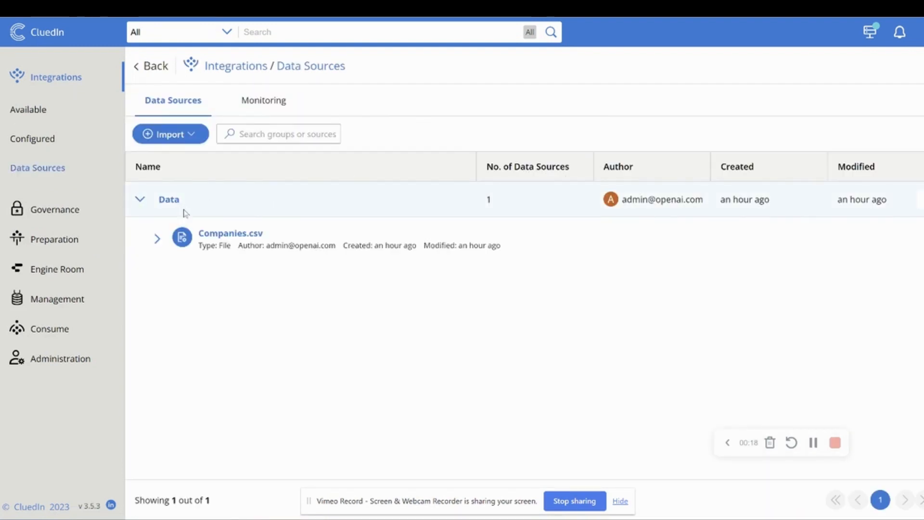
click(218, 234)
click(165, 224)
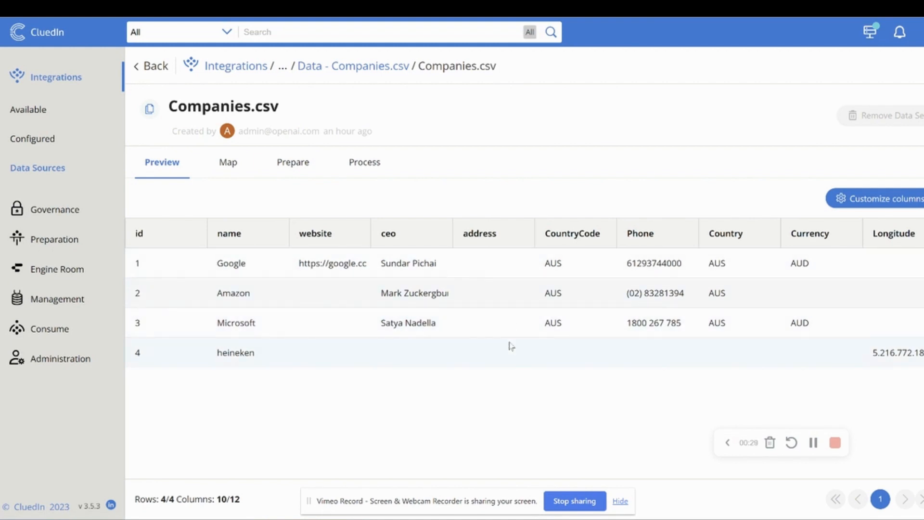
Examine the ceo, Country, CountryCode and Phone values of the company rows in the Companies.csv preview
triple_click(427, 293)
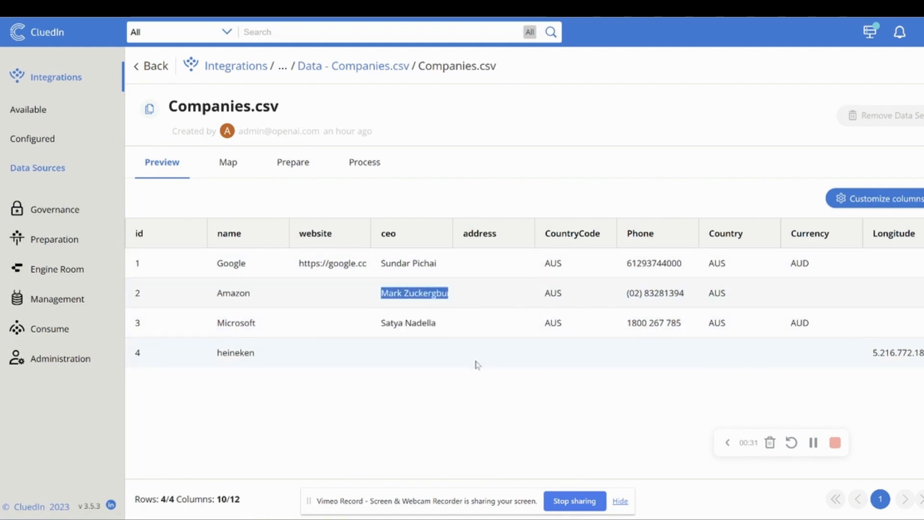
drag(714, 262, 729, 265)
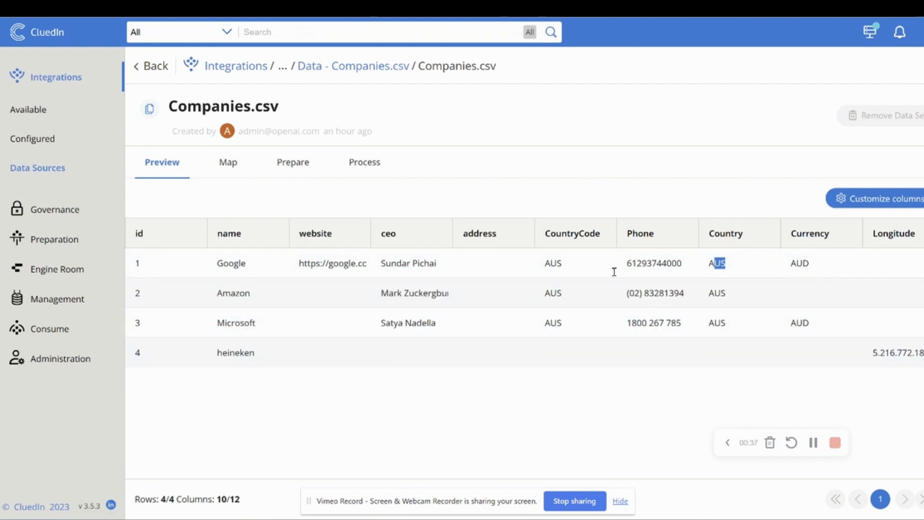
drag(546, 264, 566, 327)
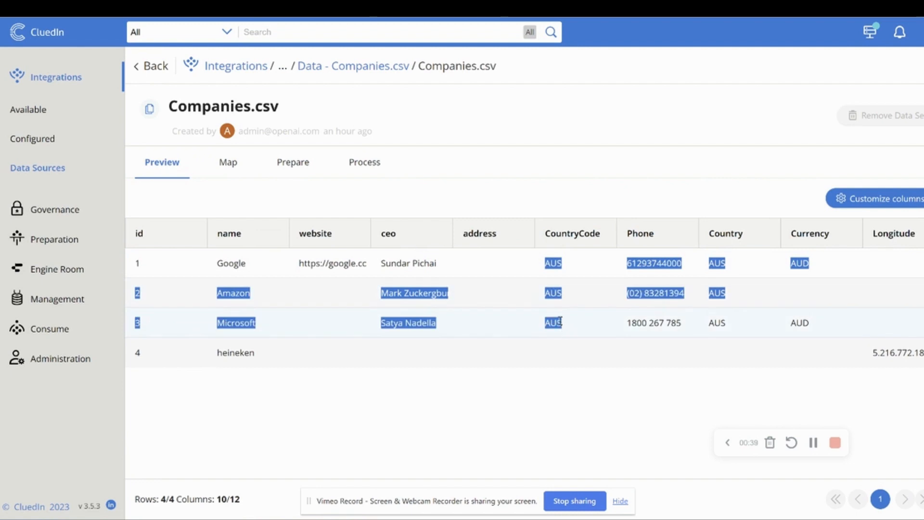
click(558, 262)
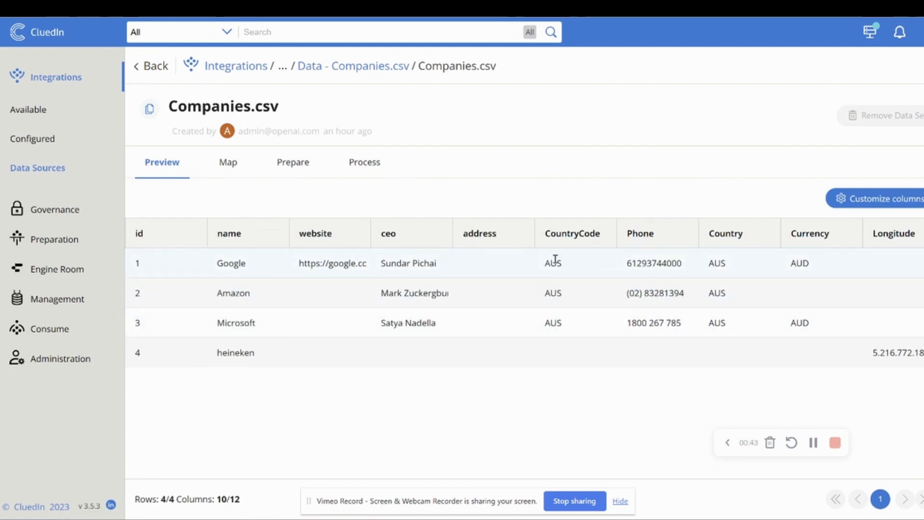
double_click(643, 264)
triple_click(656, 322)
double_click(656, 294)
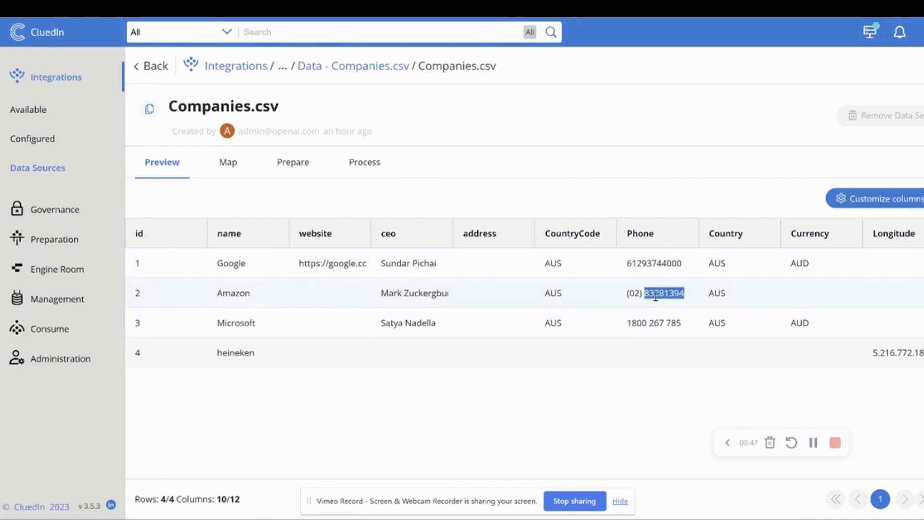
double_click(662, 260)
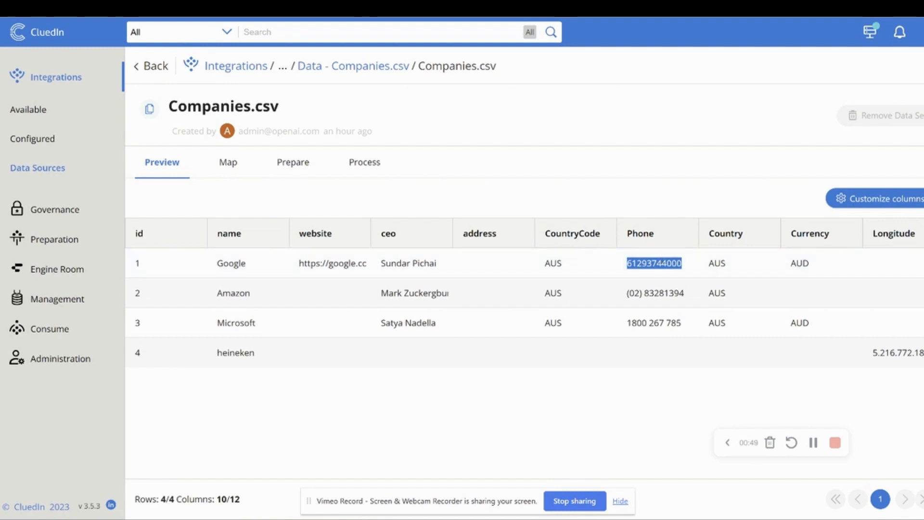
Add the Latitude and Notes columns to the Companies.csv preview and close the column customization
click(881, 199)
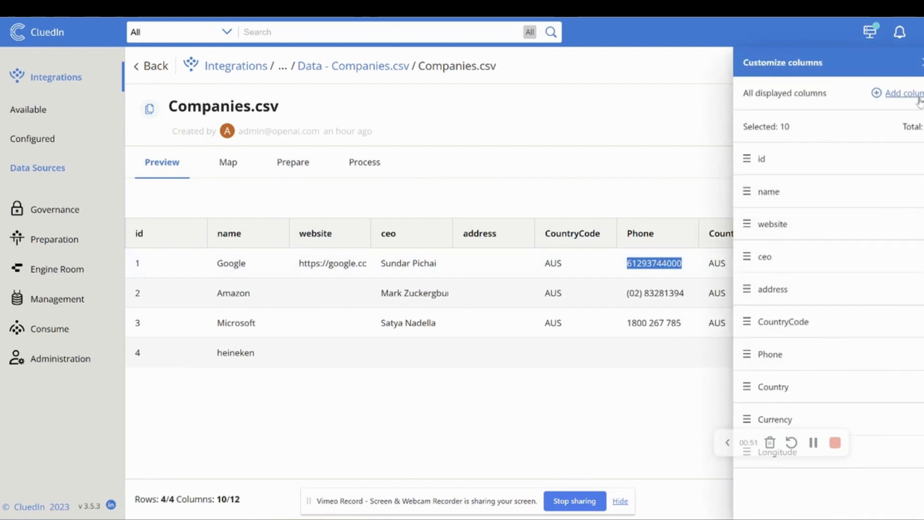
click(903, 94)
click(319, 223)
click(319, 194)
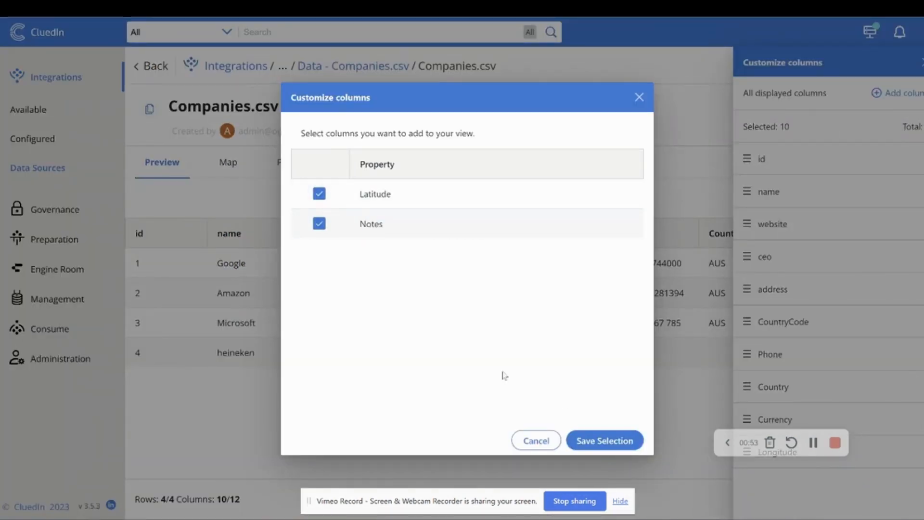
click(592, 438)
click(915, 63)
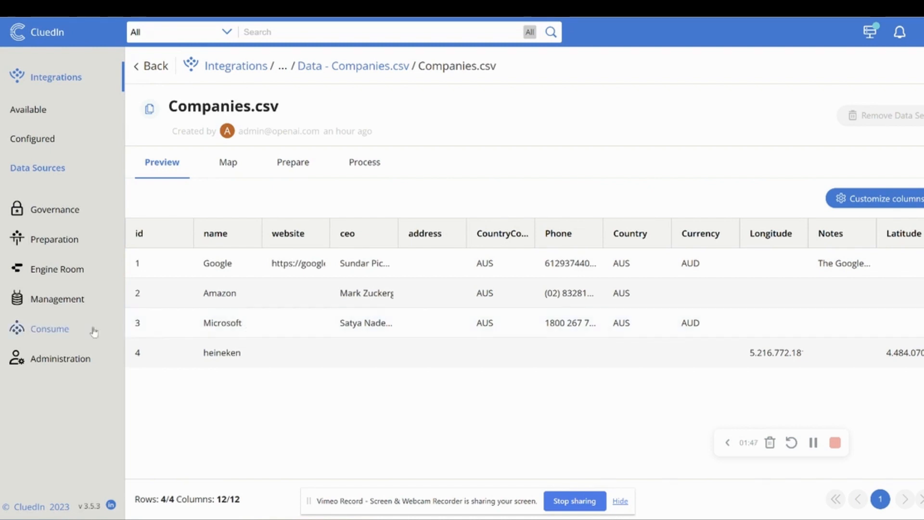
Activate all rules listed in the Rule Builder under Management
click(97, 304)
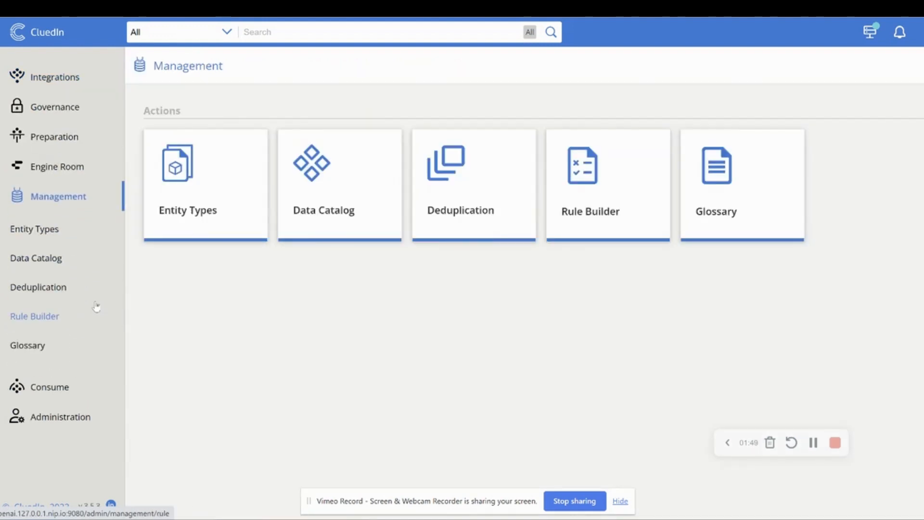
click(592, 187)
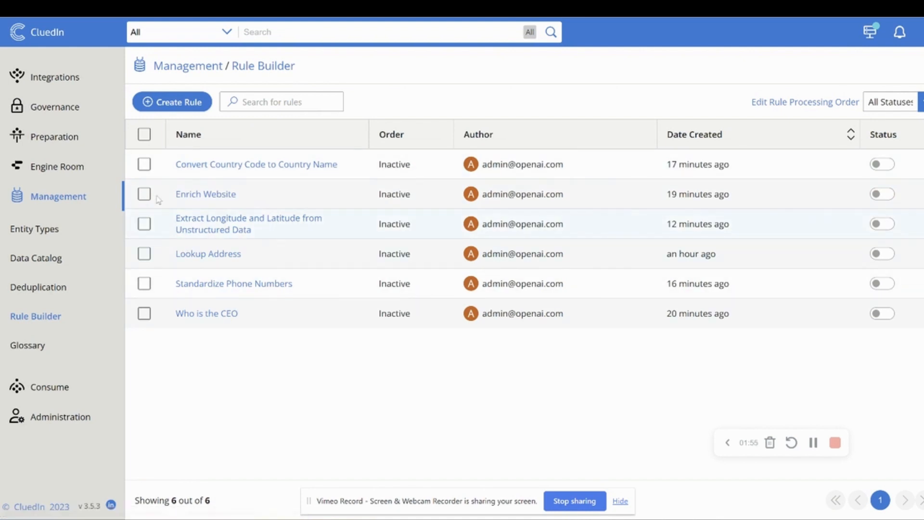
click(144, 135)
click(826, 134)
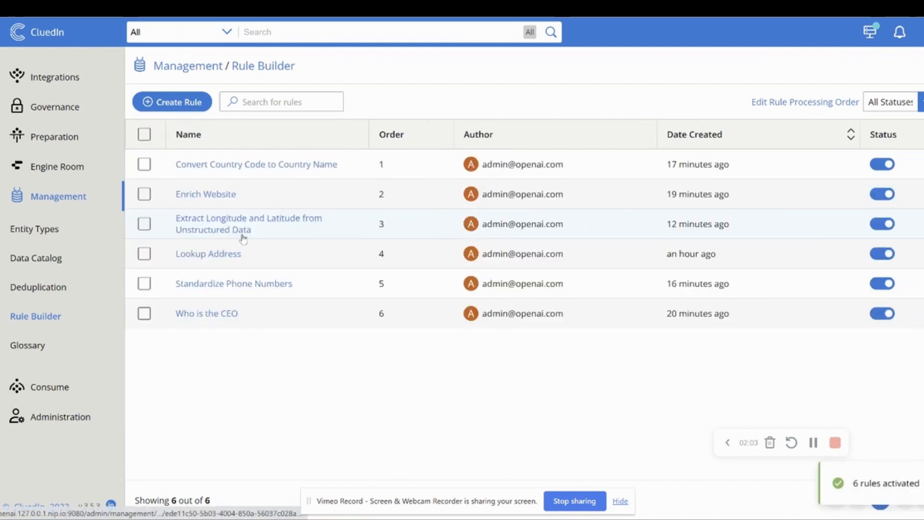
Review the filter and the CluedIn AI prompt of the Lookup Address rule's action, and close the action without saving
click(225, 255)
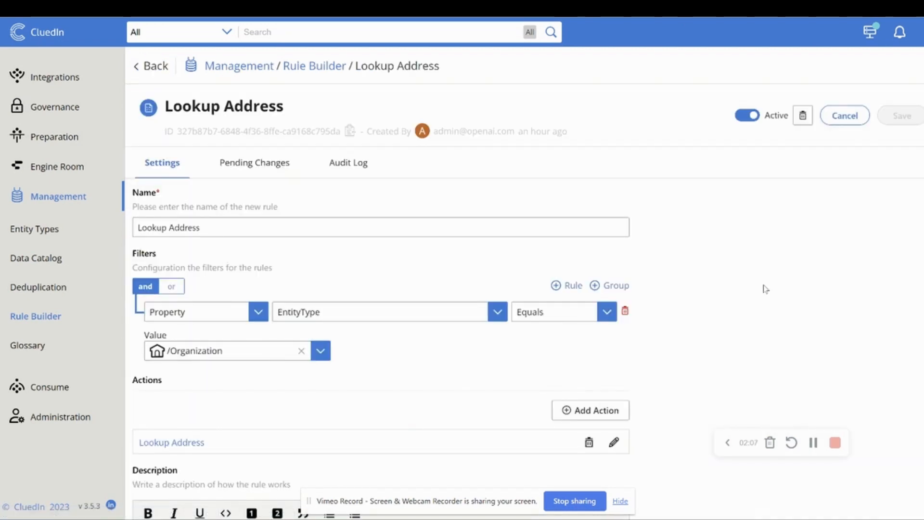
scroll(765, 292, down, 1)
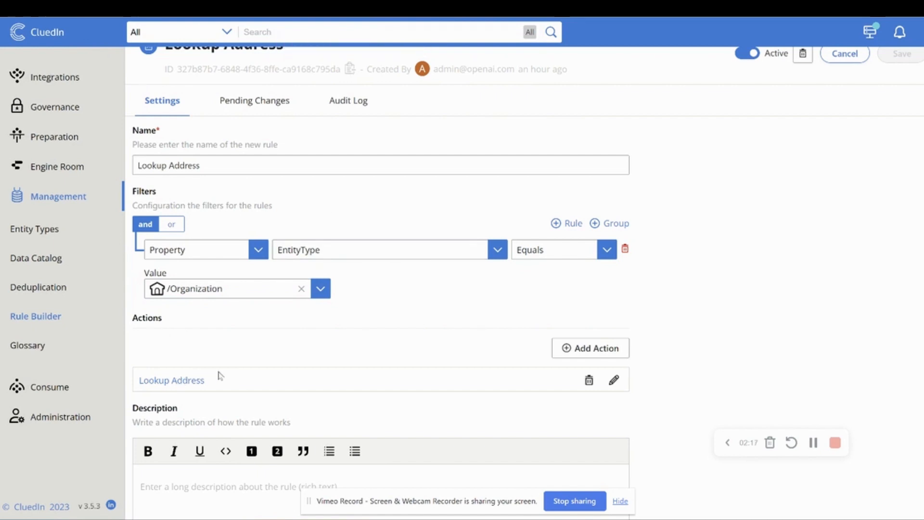
click(613, 380)
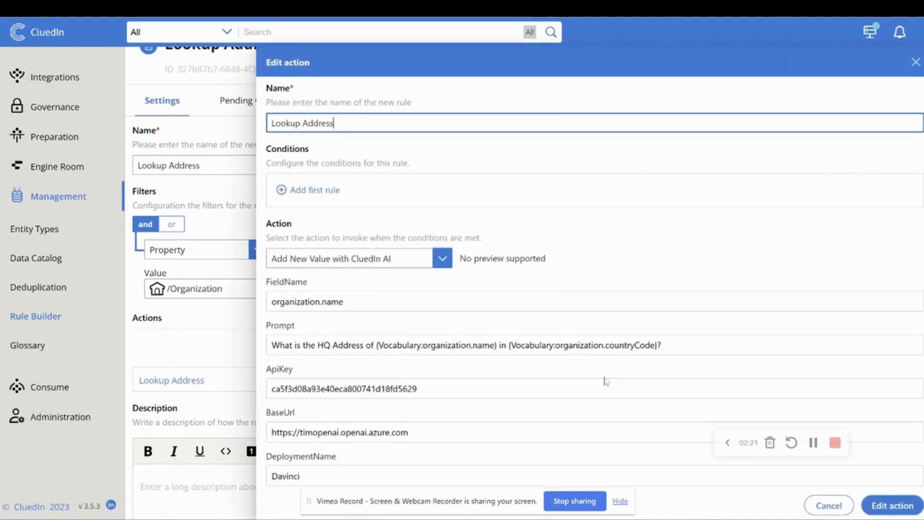
drag(679, 345, 208, 348)
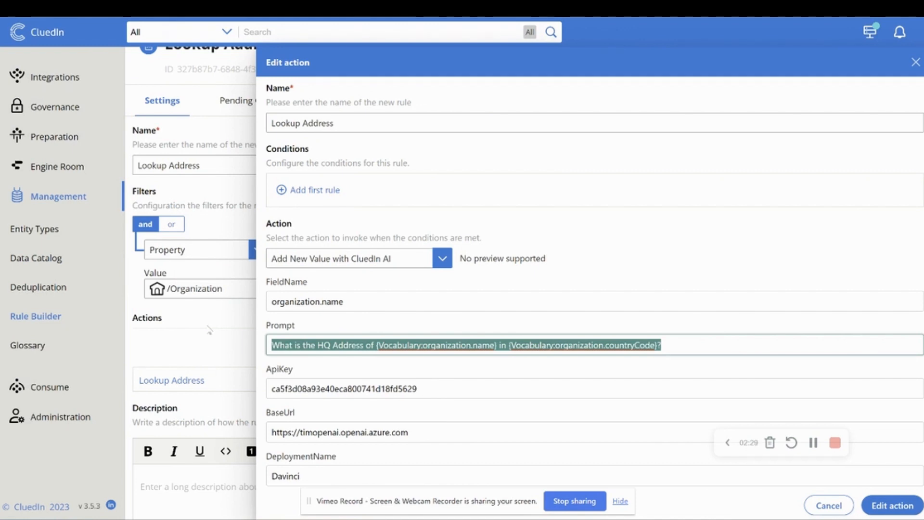
click(295, 342)
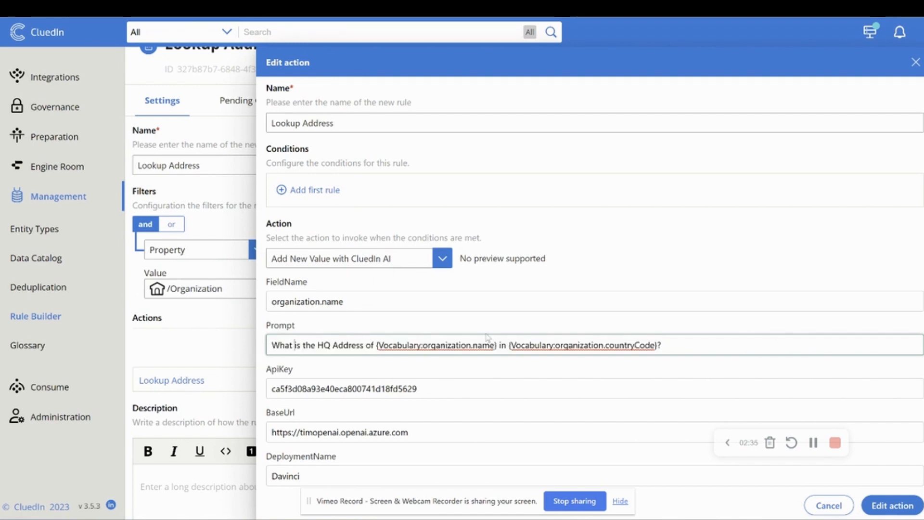
click(316, 344)
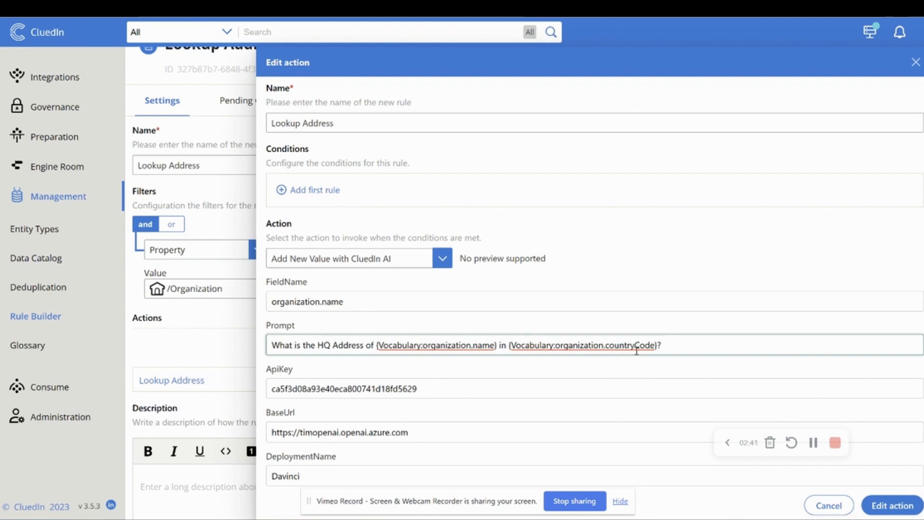
click(916, 62)
click(509, 323)
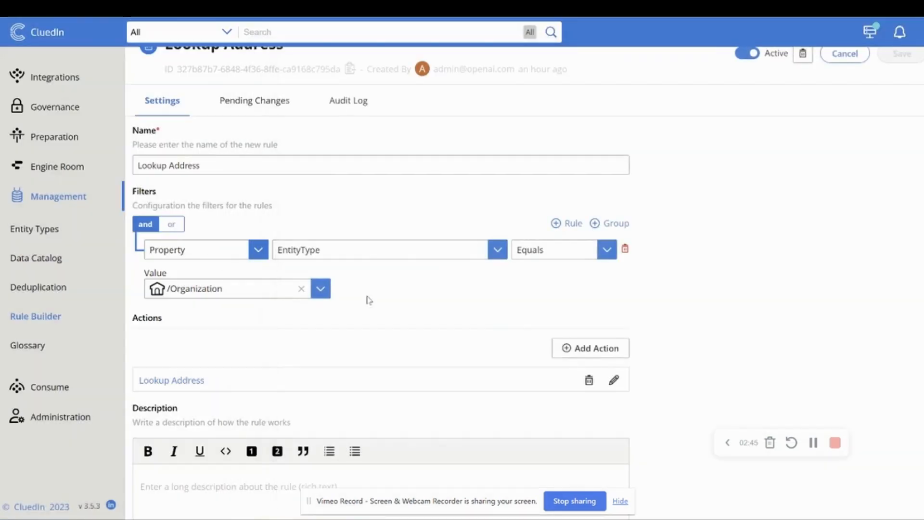
Review the prompt in the Enrich Website rule's Lookup Website action, and close the action without saving
click(67, 317)
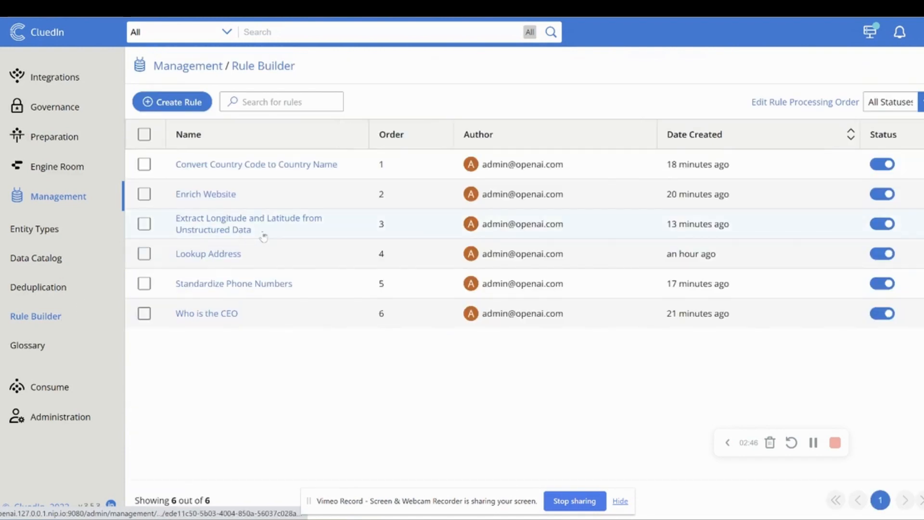
click(206, 195)
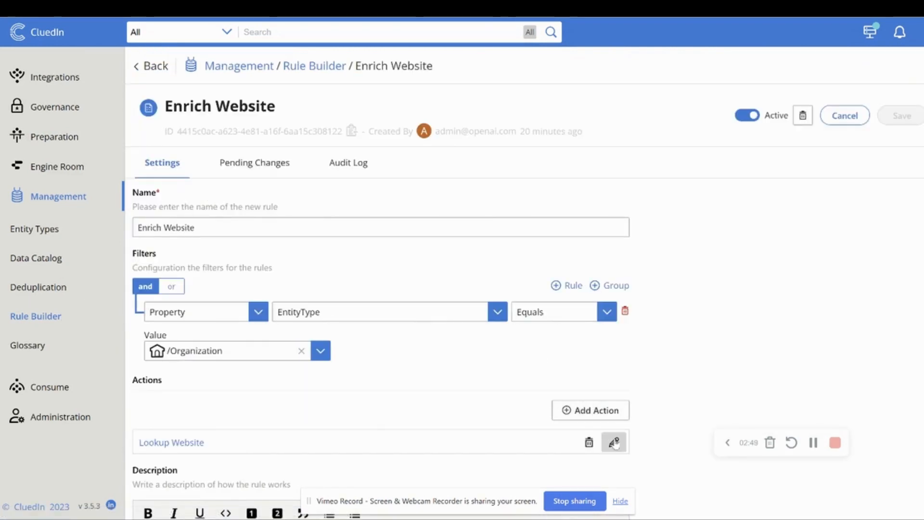
click(613, 441)
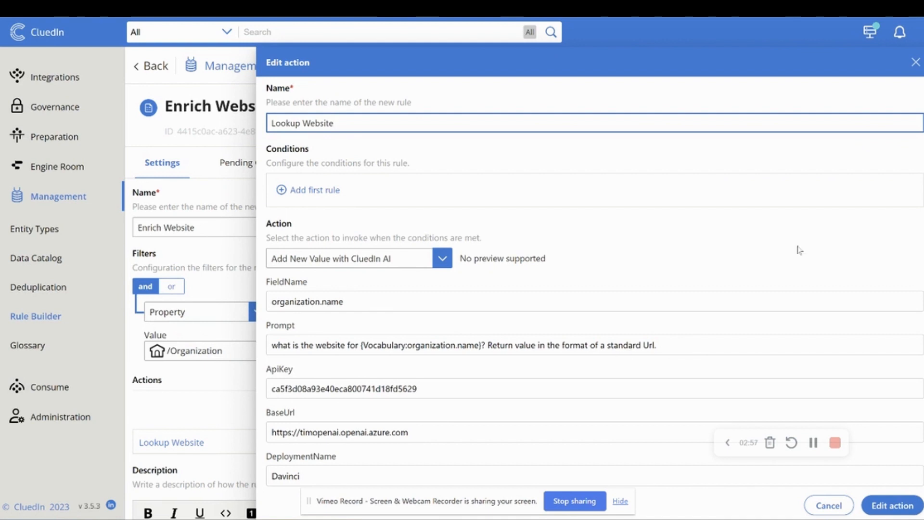
click(916, 70)
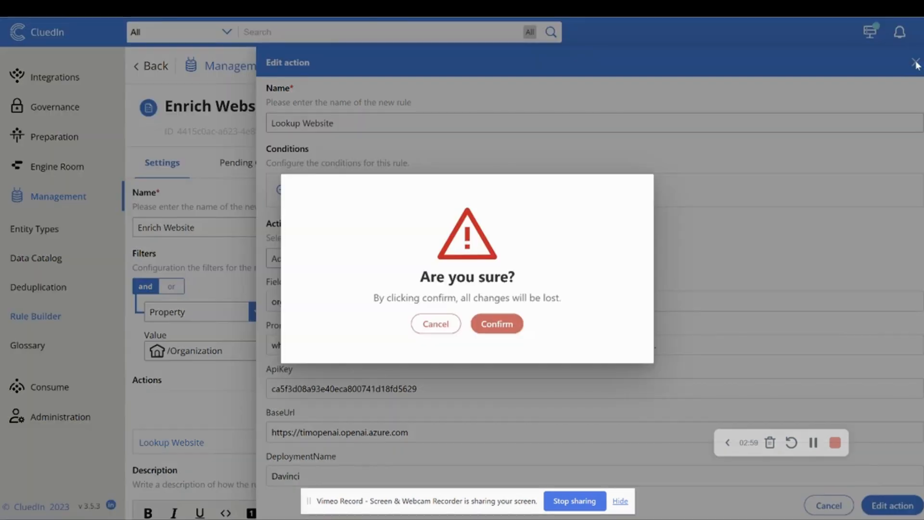
click(495, 323)
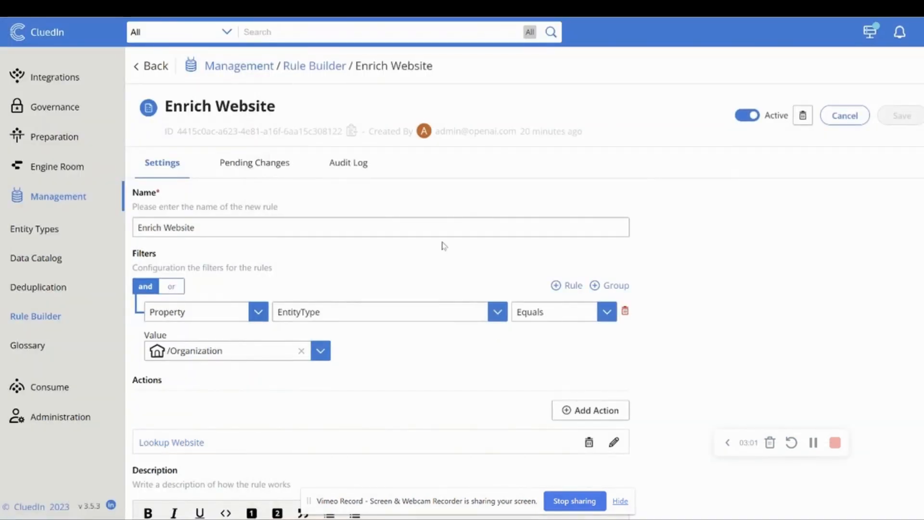
Search all entities and inspect the Microsoft organization's full property list, including its country and phone values
click(551, 33)
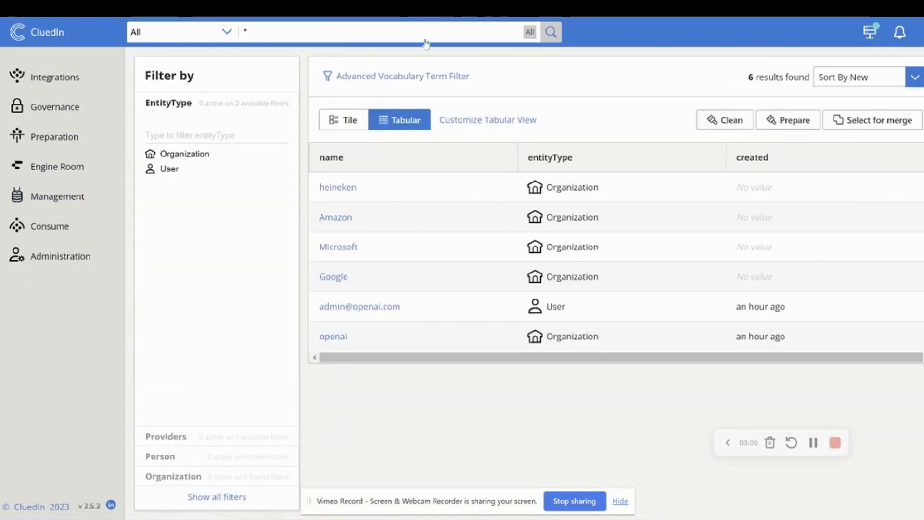
click(339, 247)
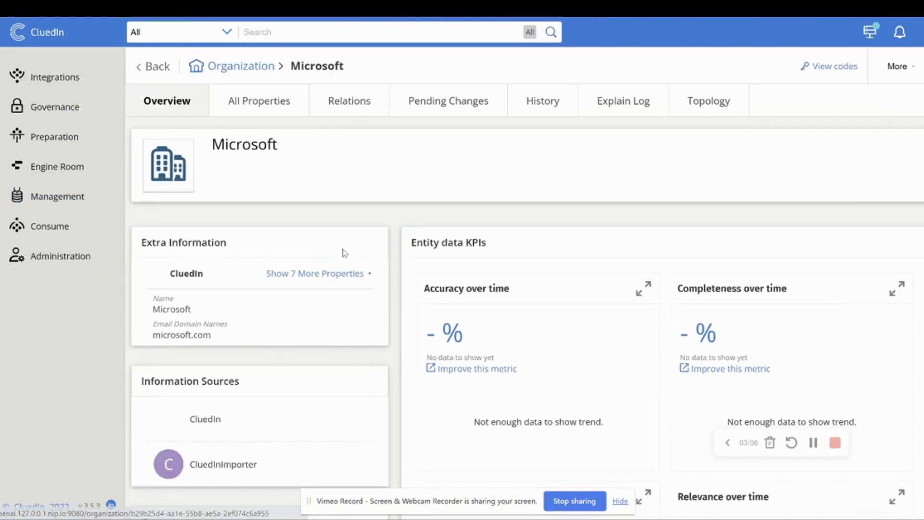
click(247, 100)
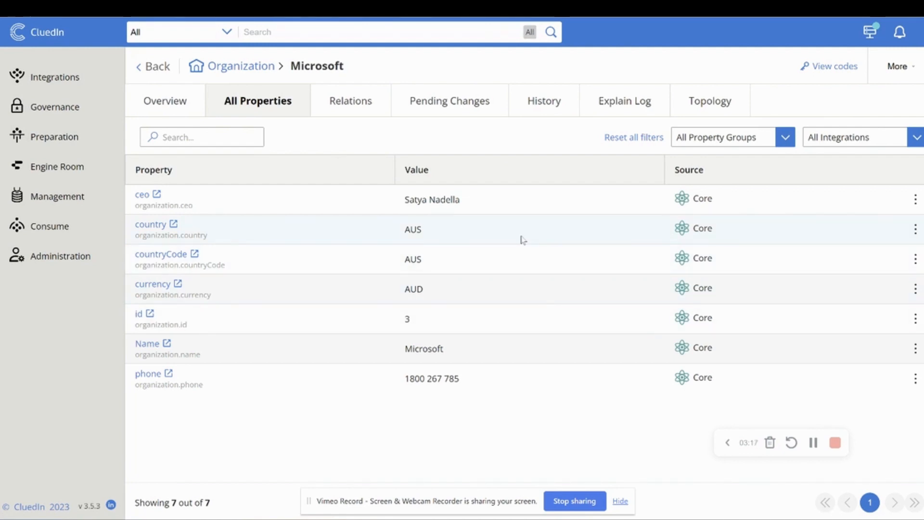
double_click(413, 229)
triple_click(429, 377)
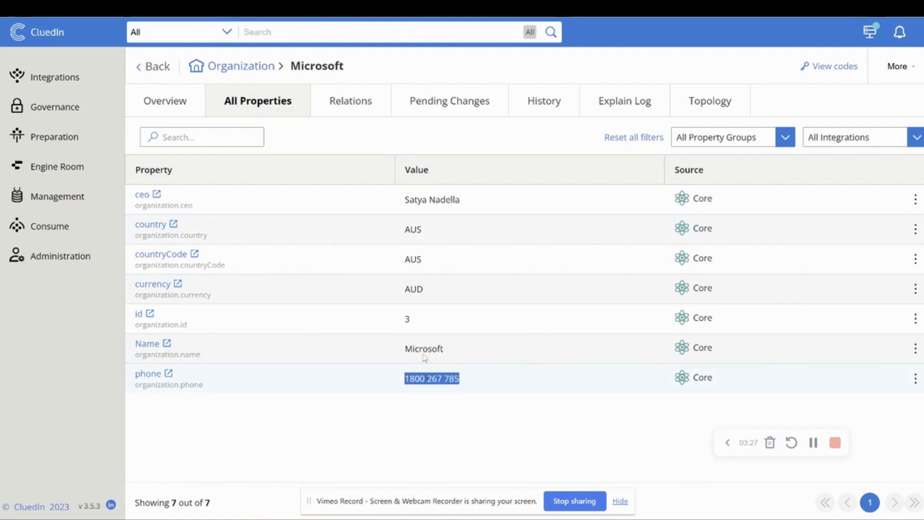
Return to the entity search and inspect the Amazon organization's full property list, especially its ceo value
click(551, 32)
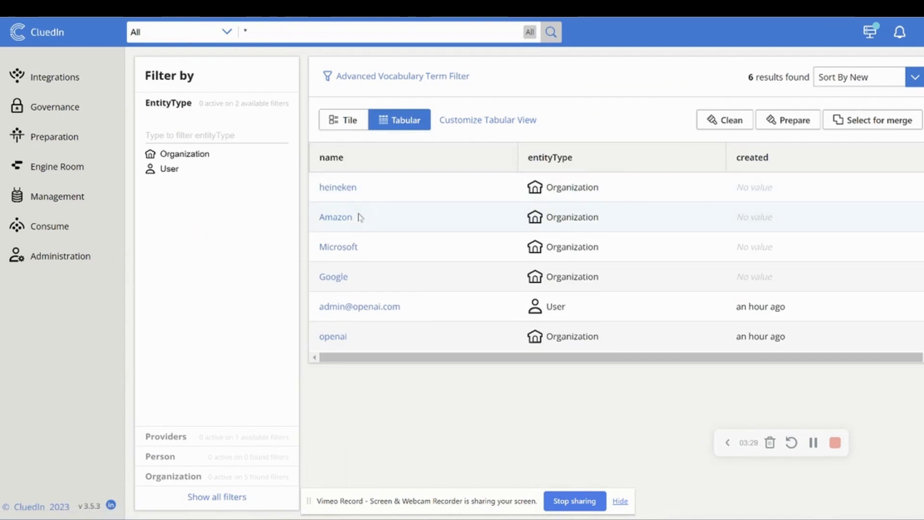
click(338, 222)
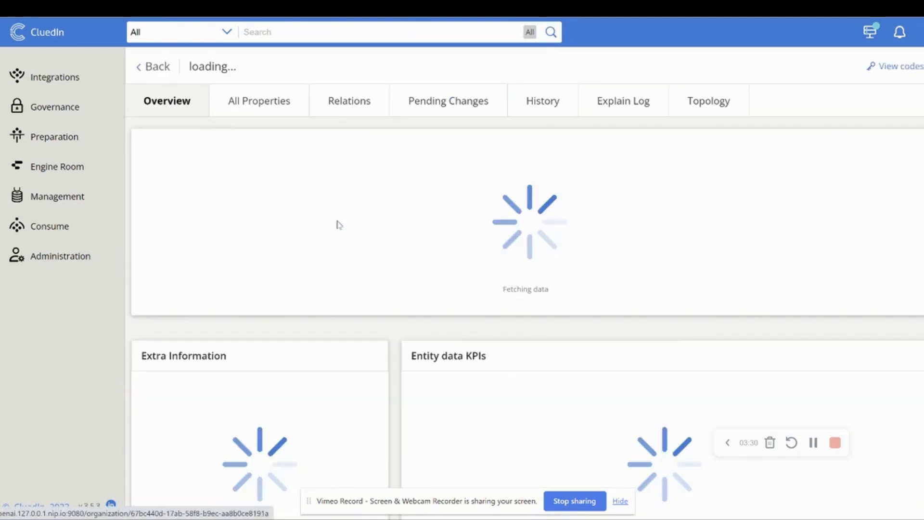
click(264, 103)
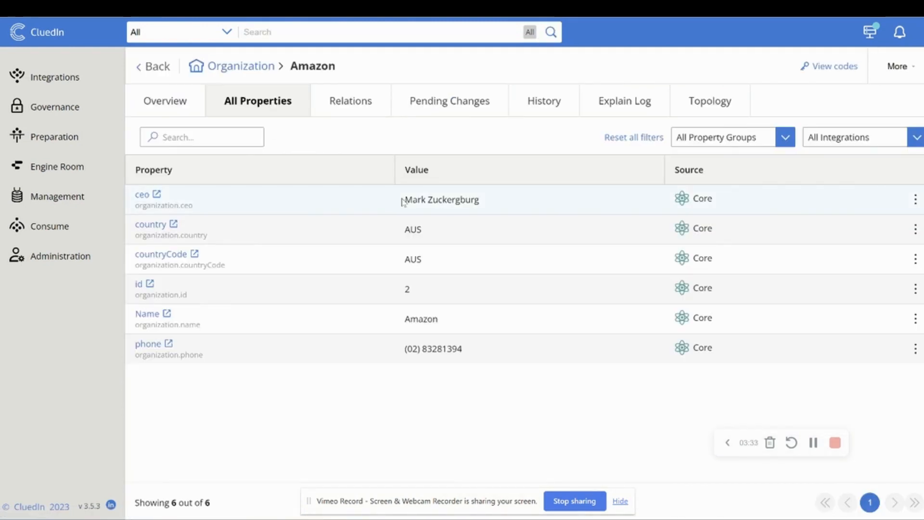
drag(403, 201, 531, 193)
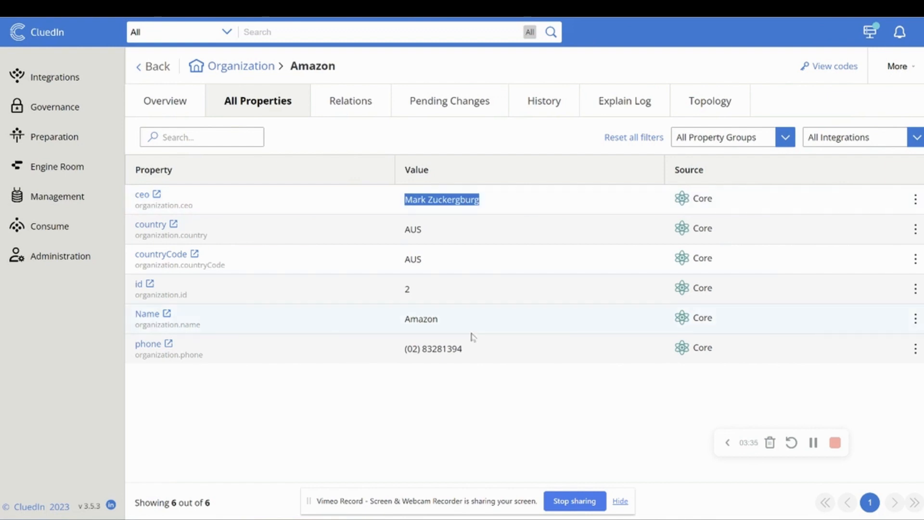
Examine the Amazon organization's phone value and the organization.name and organization.countryCode vocabulary keys in its property list
drag(387, 351, 490, 352)
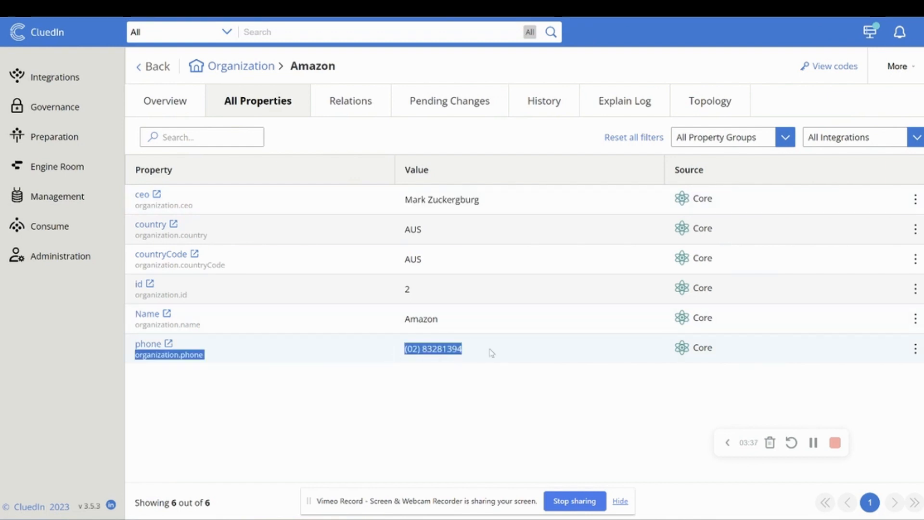
click(493, 353)
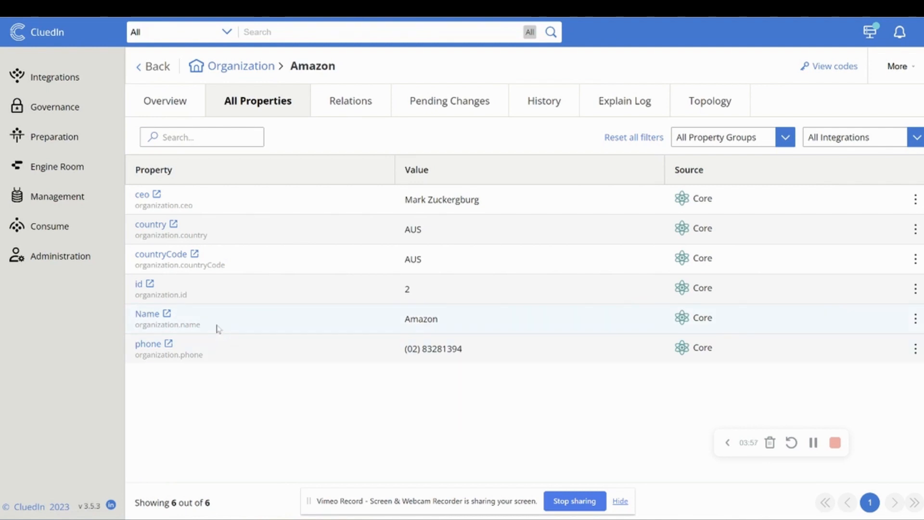
drag(201, 327, 135, 324)
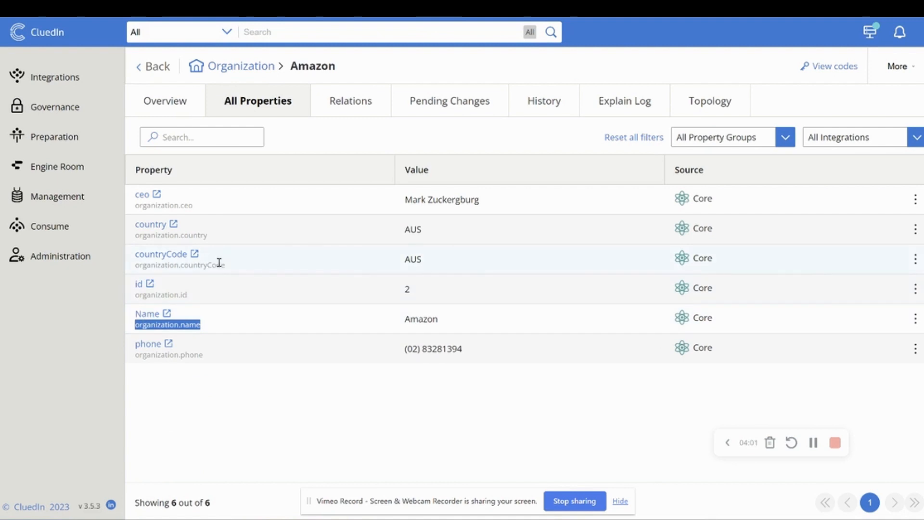
drag(228, 266, 131, 272)
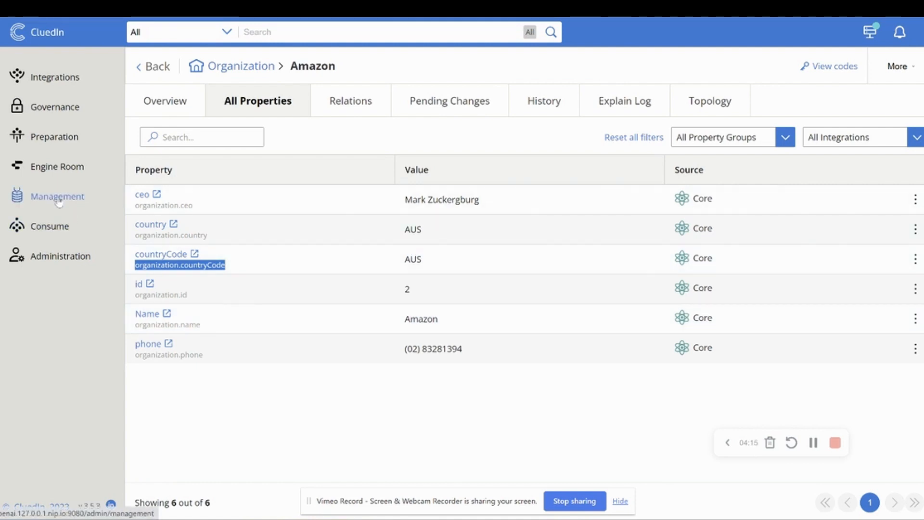
Run the GraphQL query that searches entityType:/Organization and calls the postProcess action on every returned entry
click(55, 77)
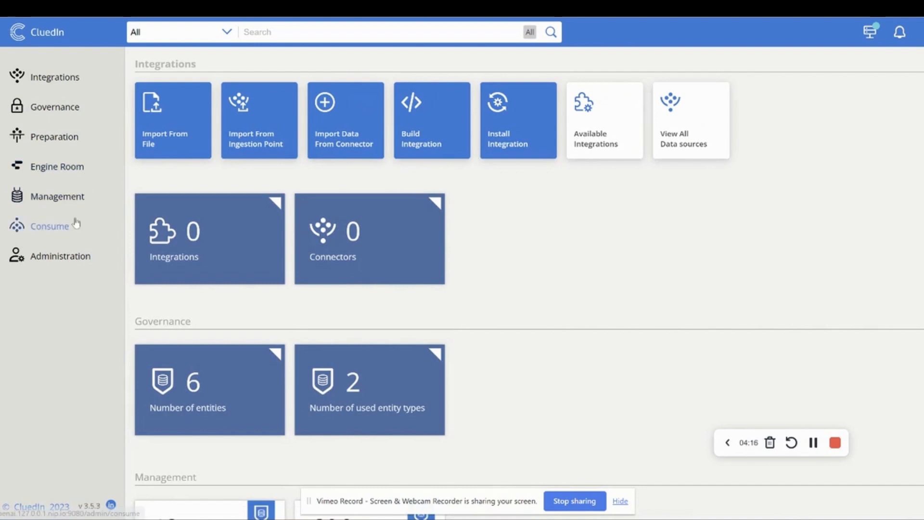
click(72, 224)
click(165, 201)
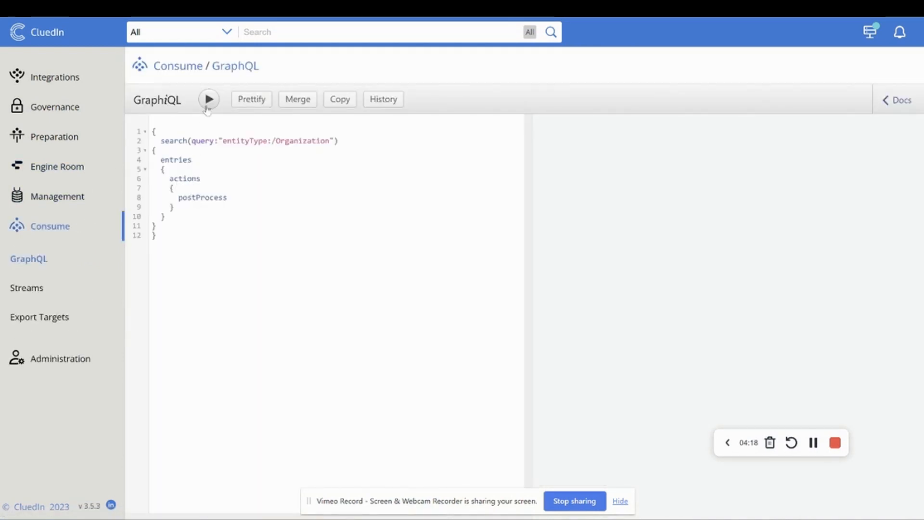
click(207, 107)
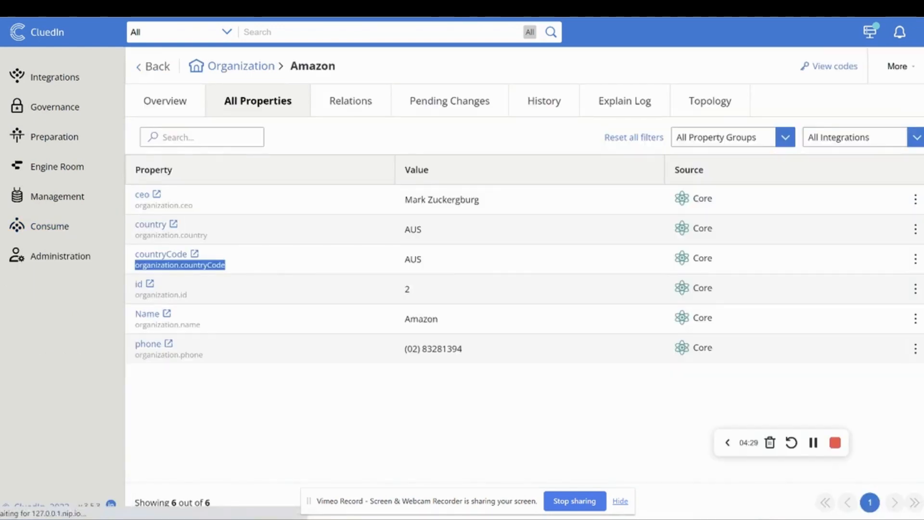
Reload the Amazon organization's full property list and inspect its website, phone, country, ceo and address values
key(F5)
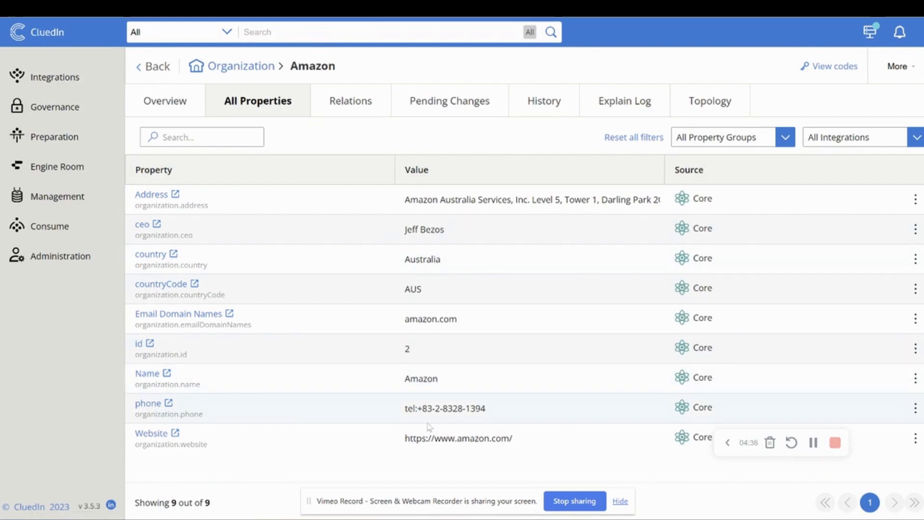
double_click(447, 438)
triple_click(447, 438)
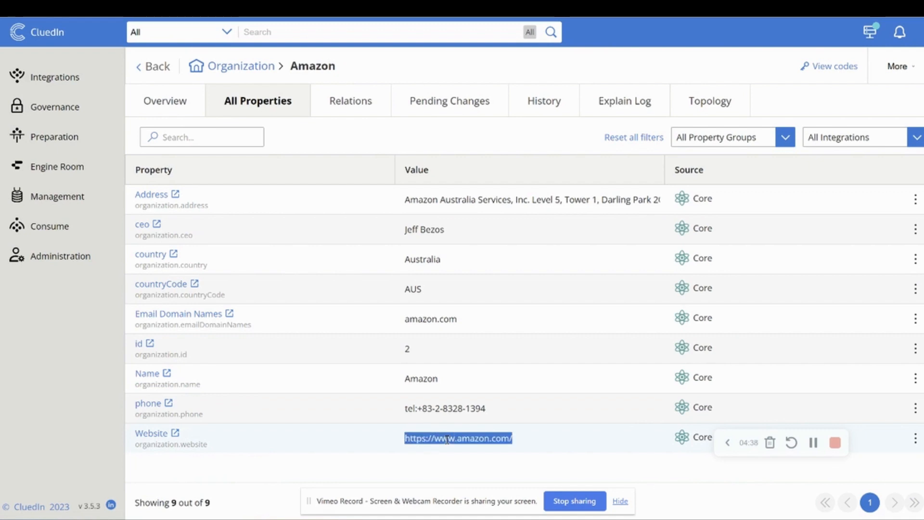
triple_click(441, 407)
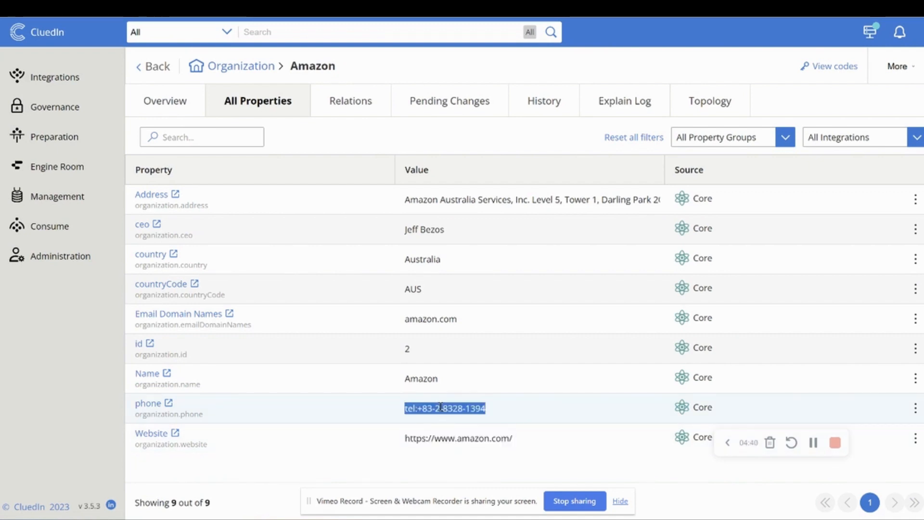
triple_click(421, 261)
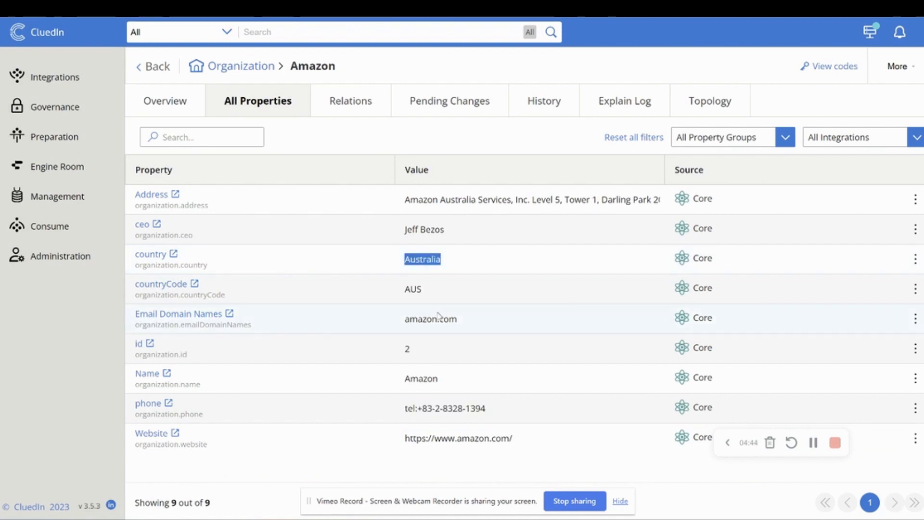
triple_click(418, 227)
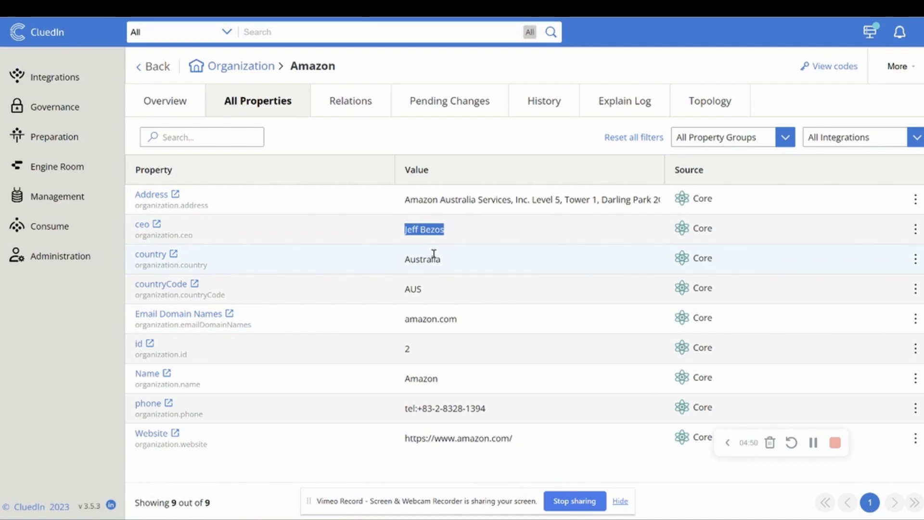
triple_click(445, 198)
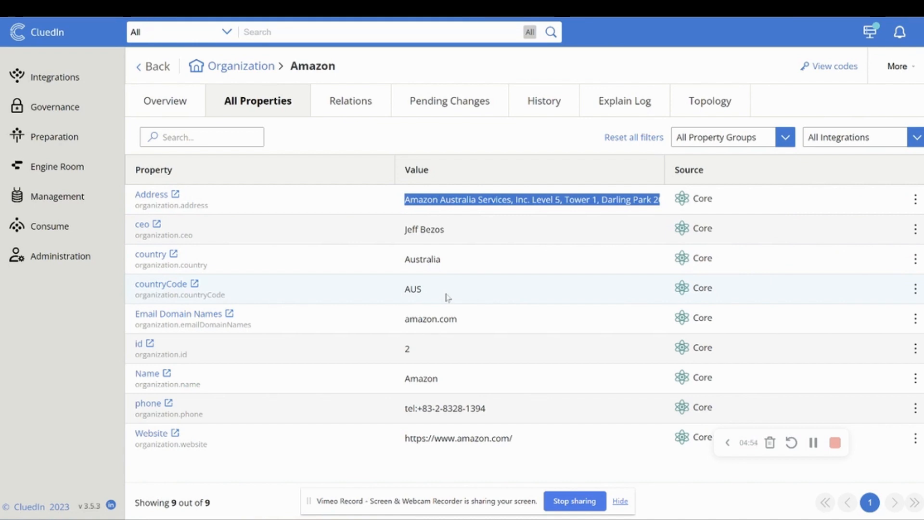
Search all entities for Google and open the full property list of the Google organization
click(444, 36)
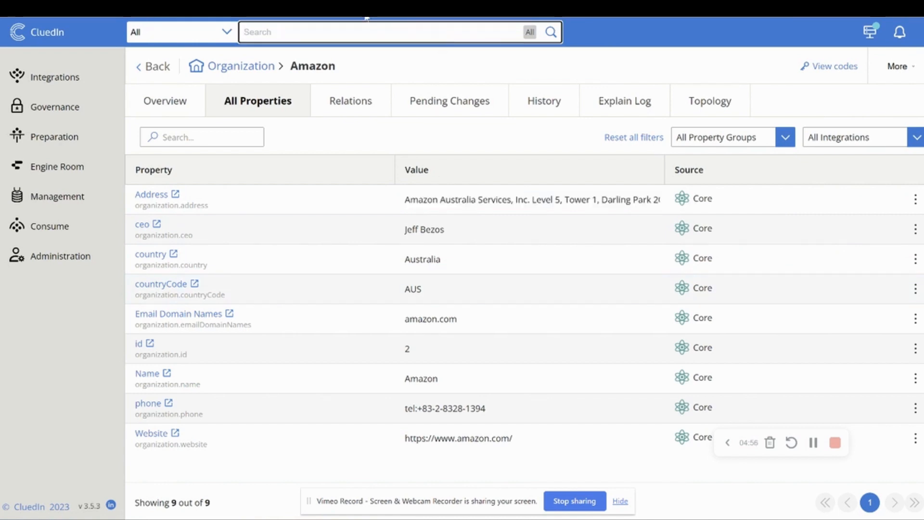
text(Google)
key(Return)
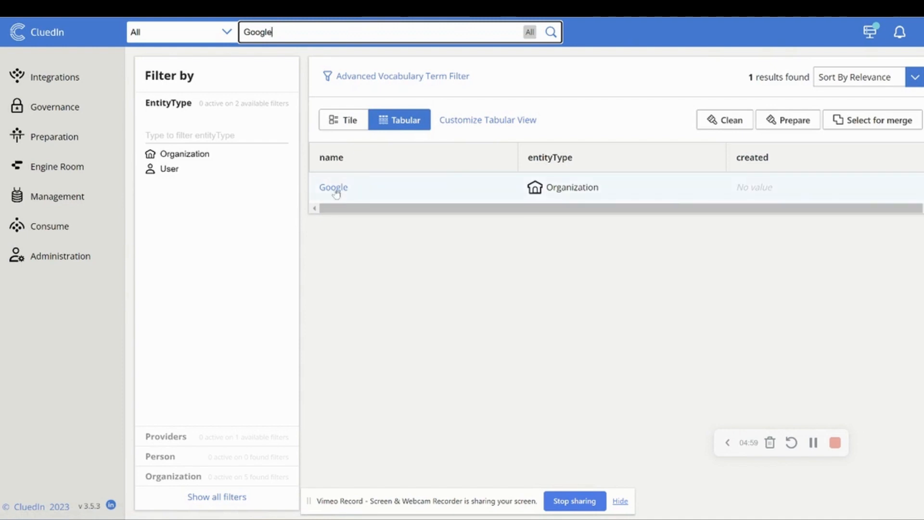
click(334, 187)
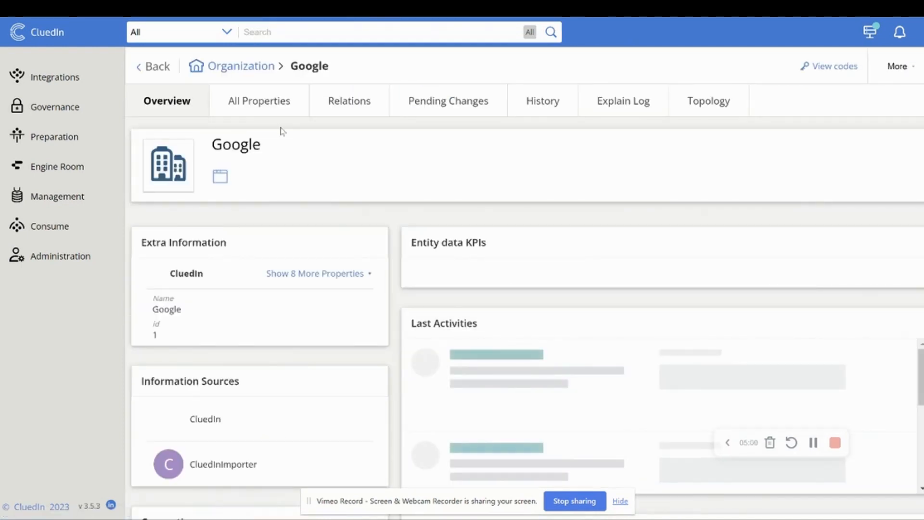
click(279, 102)
scroll(483, 174, down, 1)
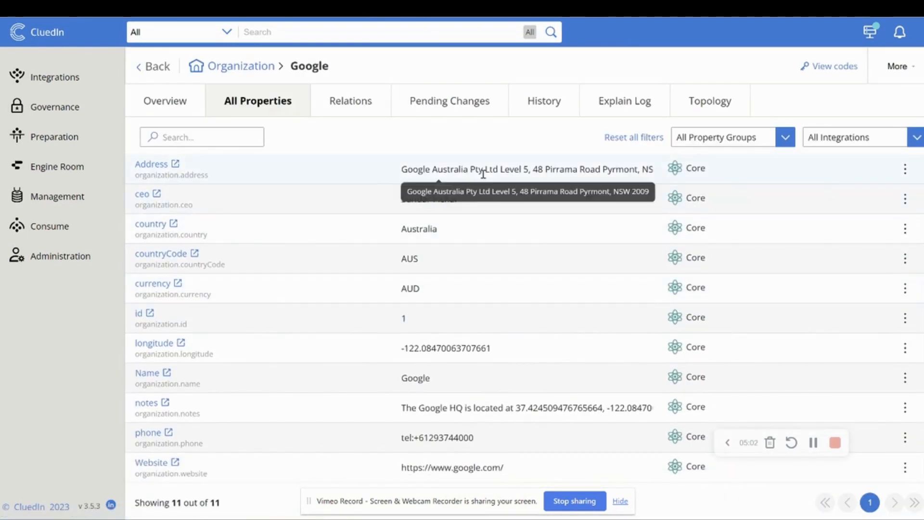
Inspect the Google organization's address, country, phone and website, and compare its longitude with the coordinates in its notes
triple_click(485, 168)
double_click(420, 229)
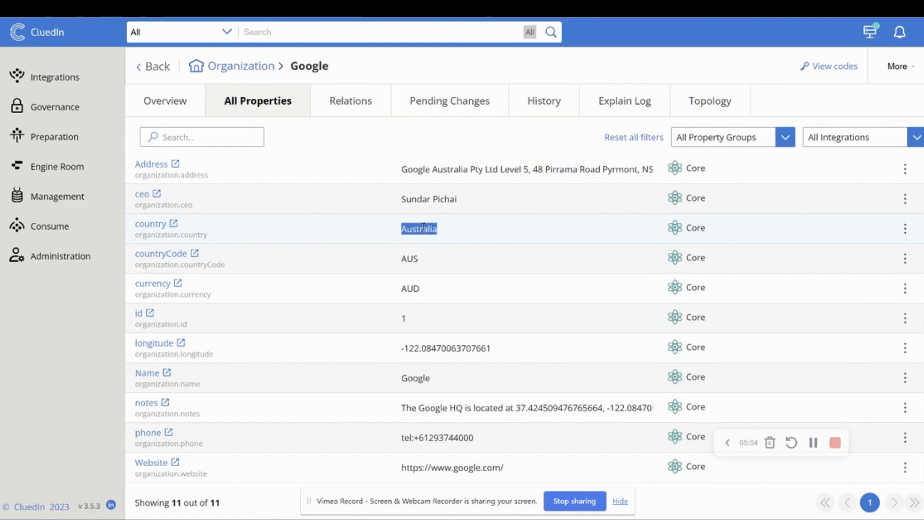
scroll(477, 326, down, 1)
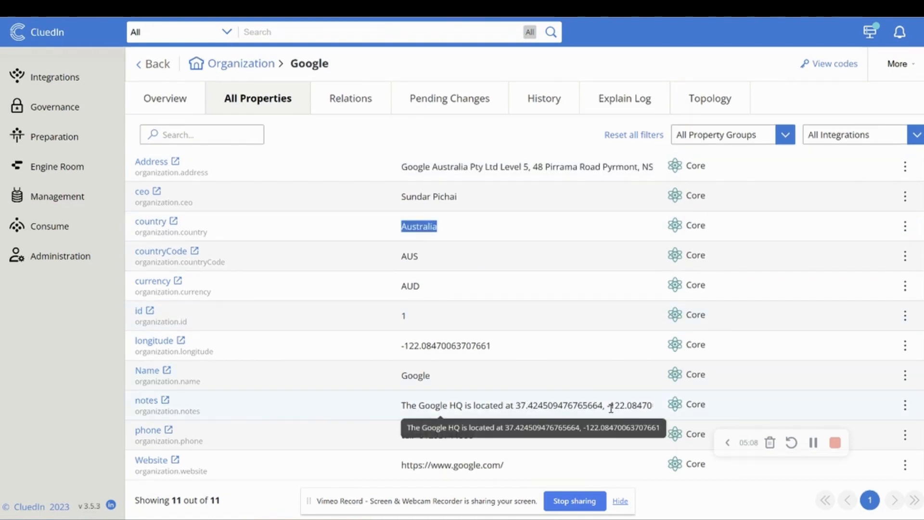
drag(609, 406, 654, 412)
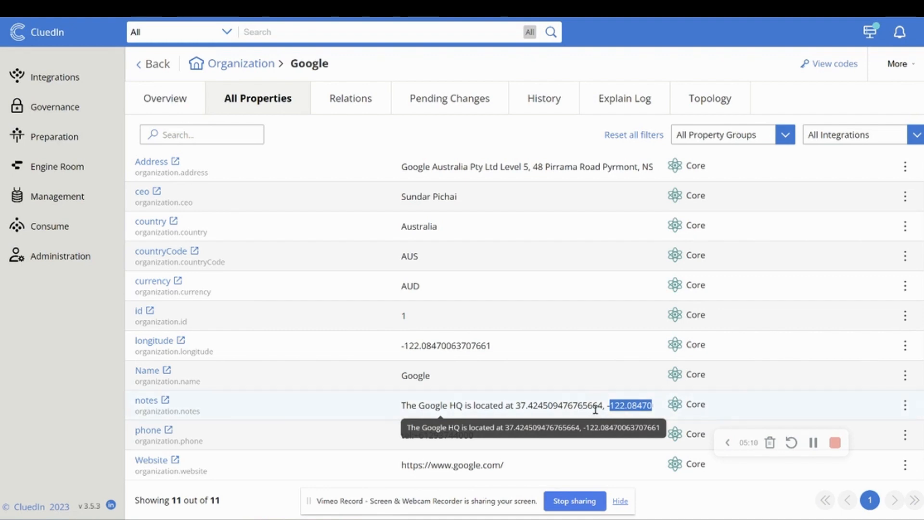
triple_click(417, 345)
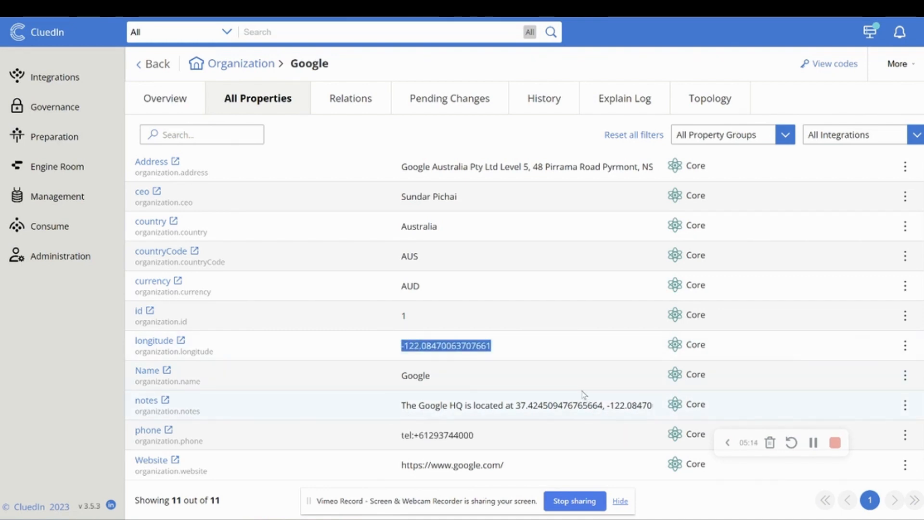
triple_click(454, 437)
triple_click(459, 467)
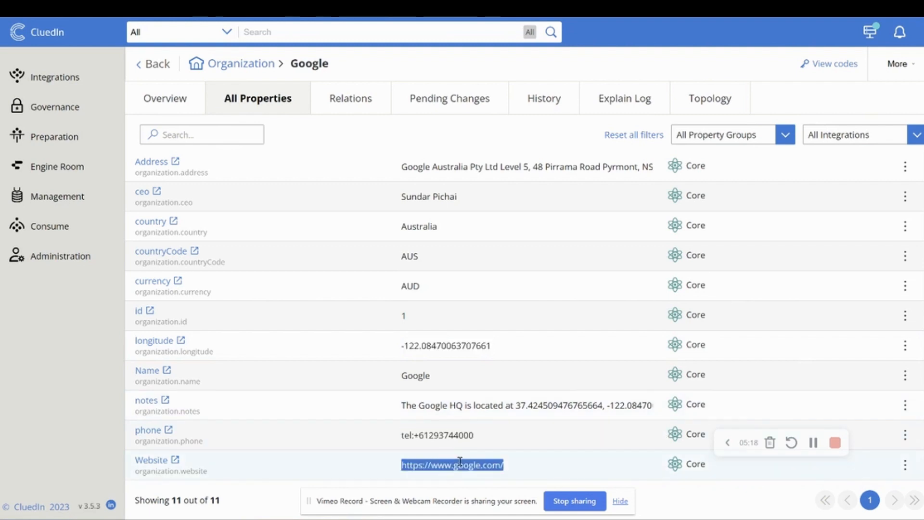
click(460, 461)
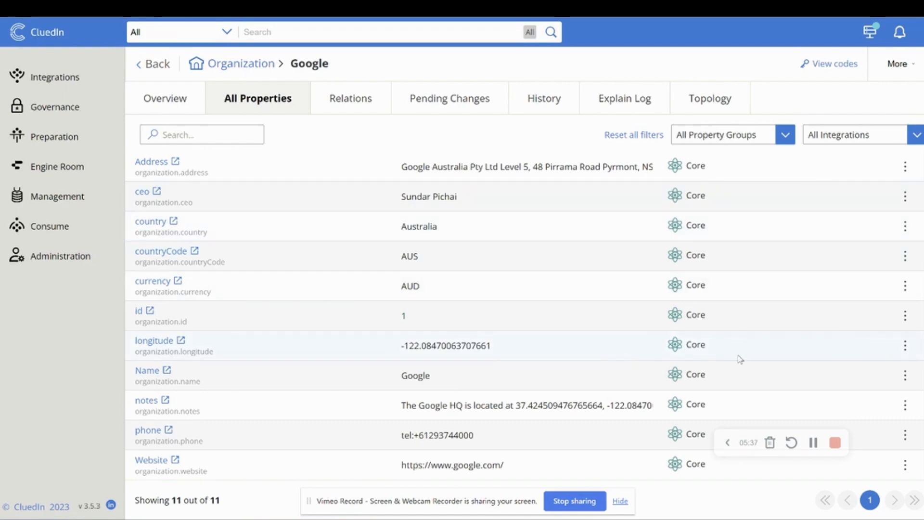
click(834, 443)
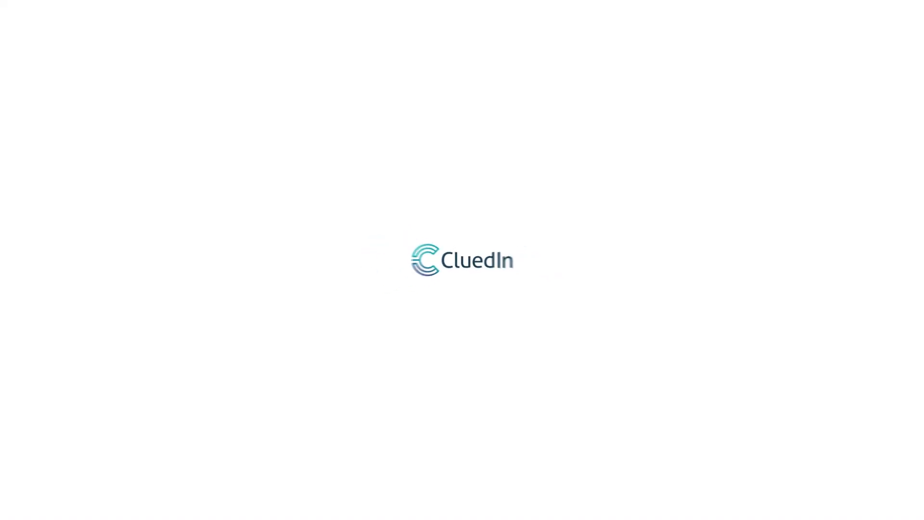